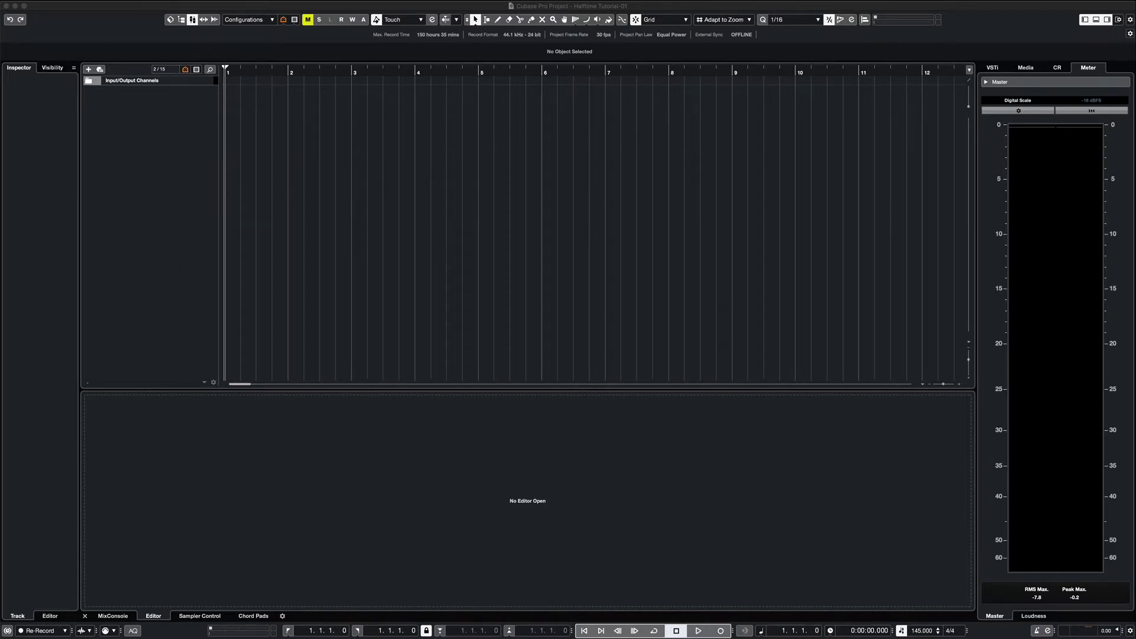
Step: Import the 110 BPM E-minor clean guitar loop at bar 1 and play it once
{"action": "left_click_drag", "start_coordinate": [395, 50], "coordinate": [235, 99]}
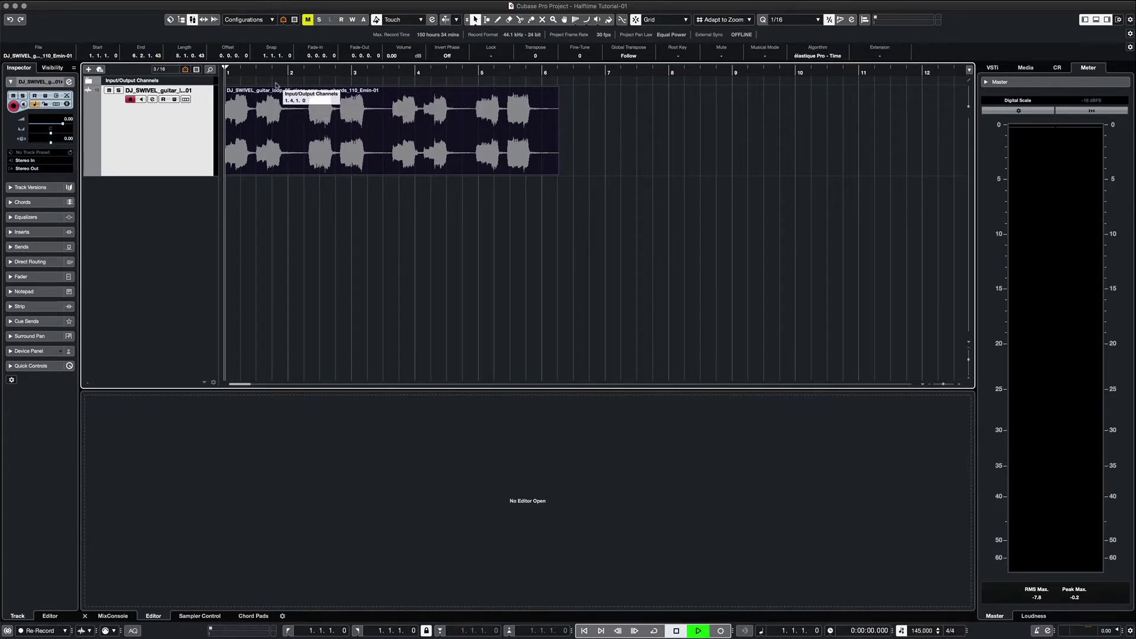
{"action": "key", "text": "space"}
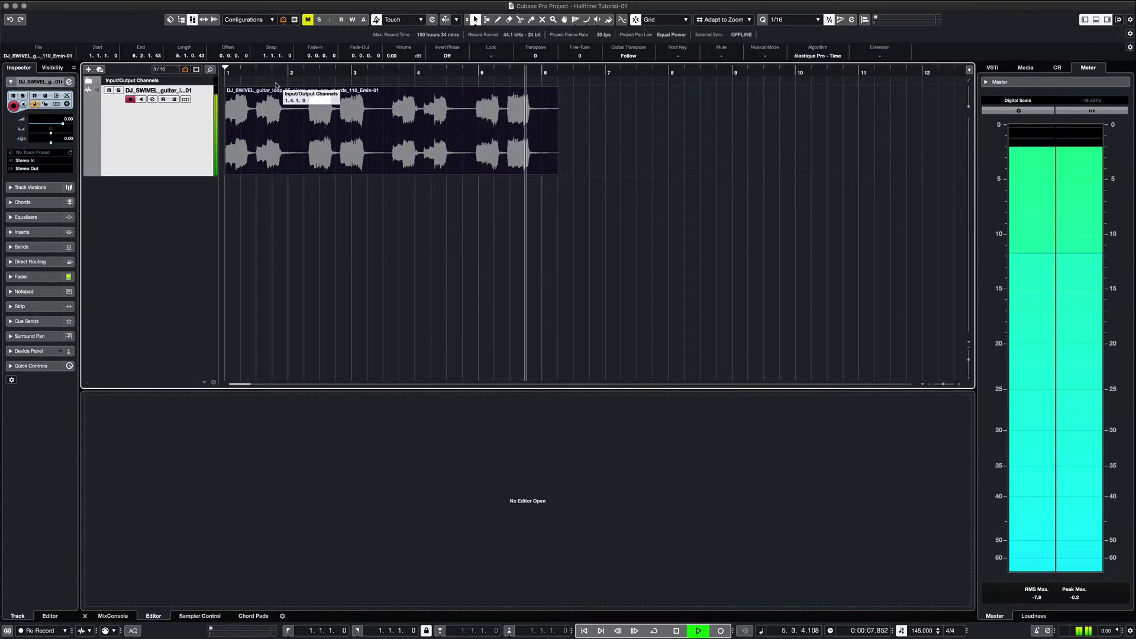
{"action": "key", "text": "space"}
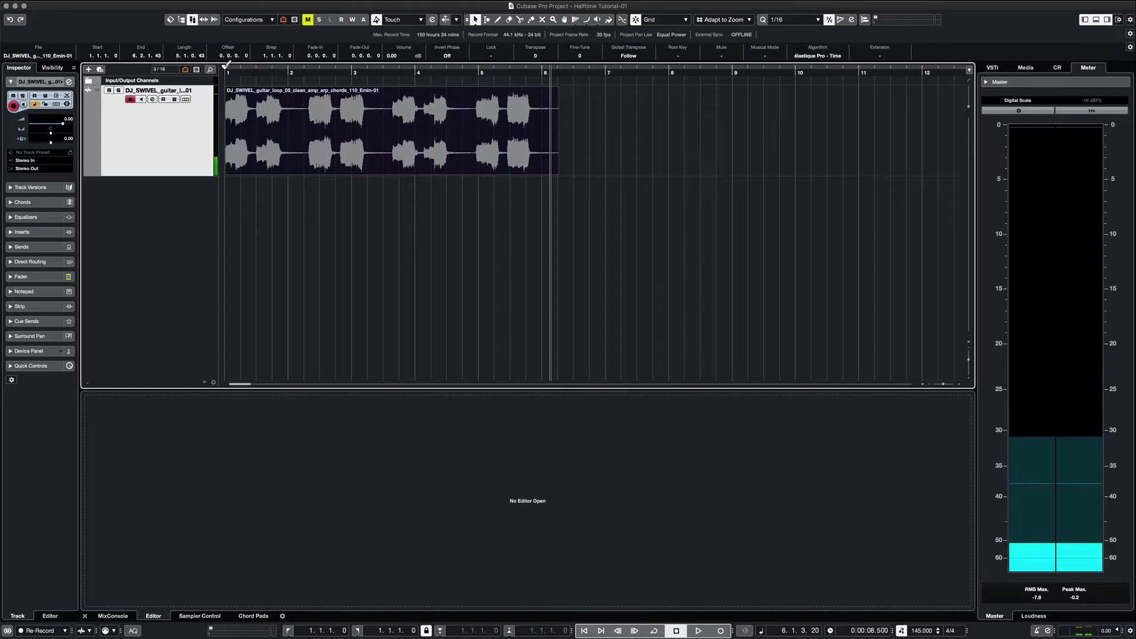
Step: Mark bars 1–5, enable Musical Mode, and cycle-play the tempo-matched guitar loop
{"action": "left_click_drag", "start_coordinate": [313, 69], "coordinate": [512, 71]}
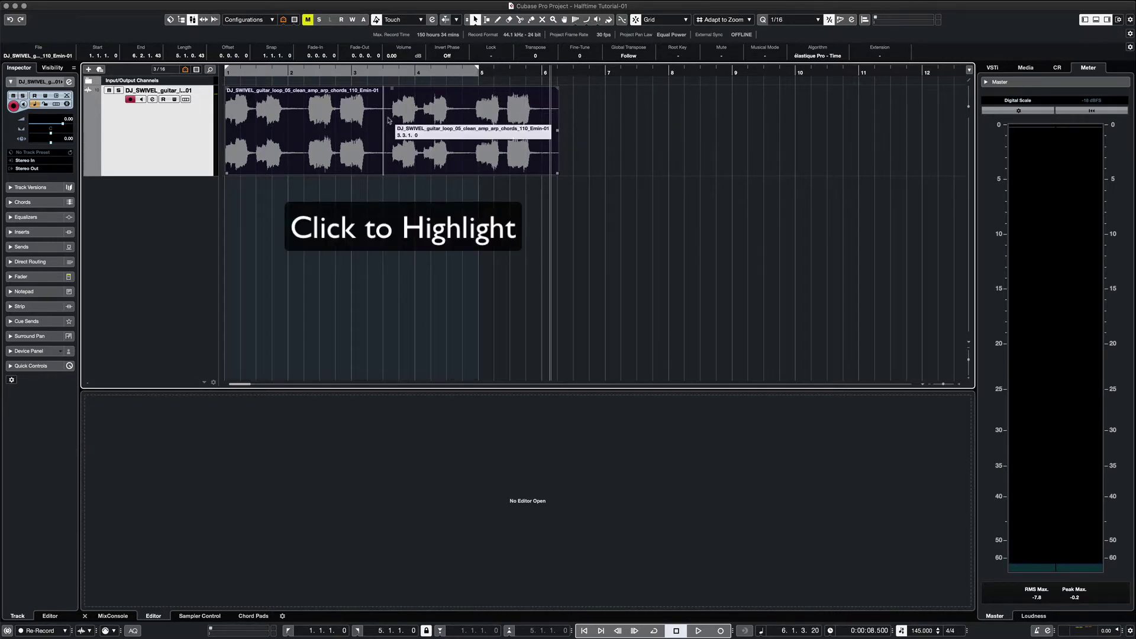
{"action": "left_click", "coordinate": [766, 57]}
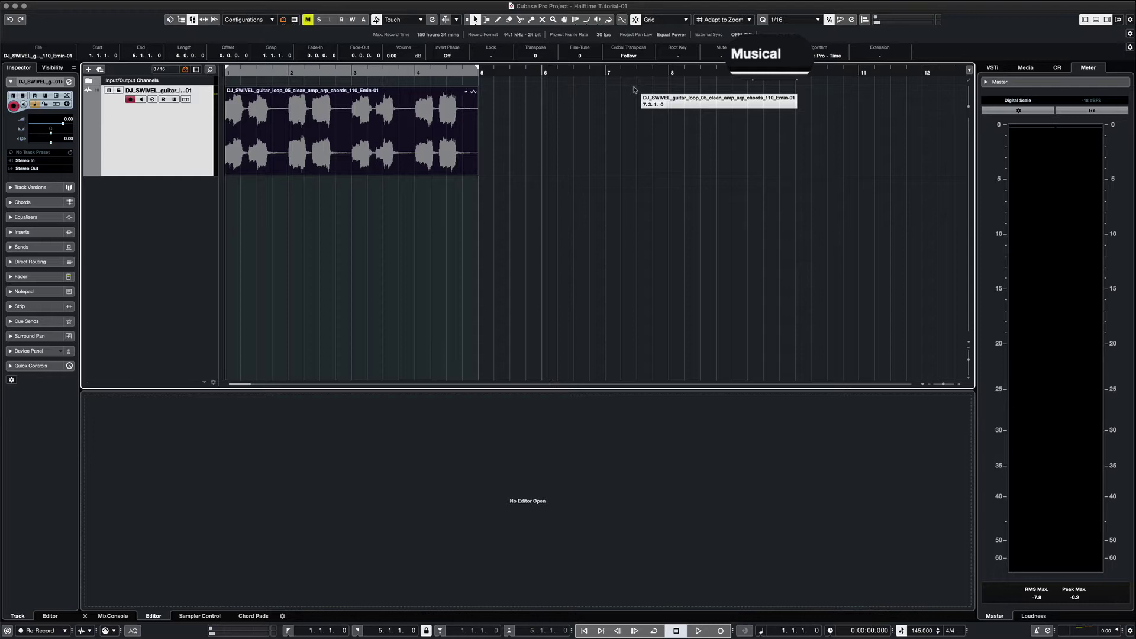
{"action": "key", "text": "KP_Divide"}
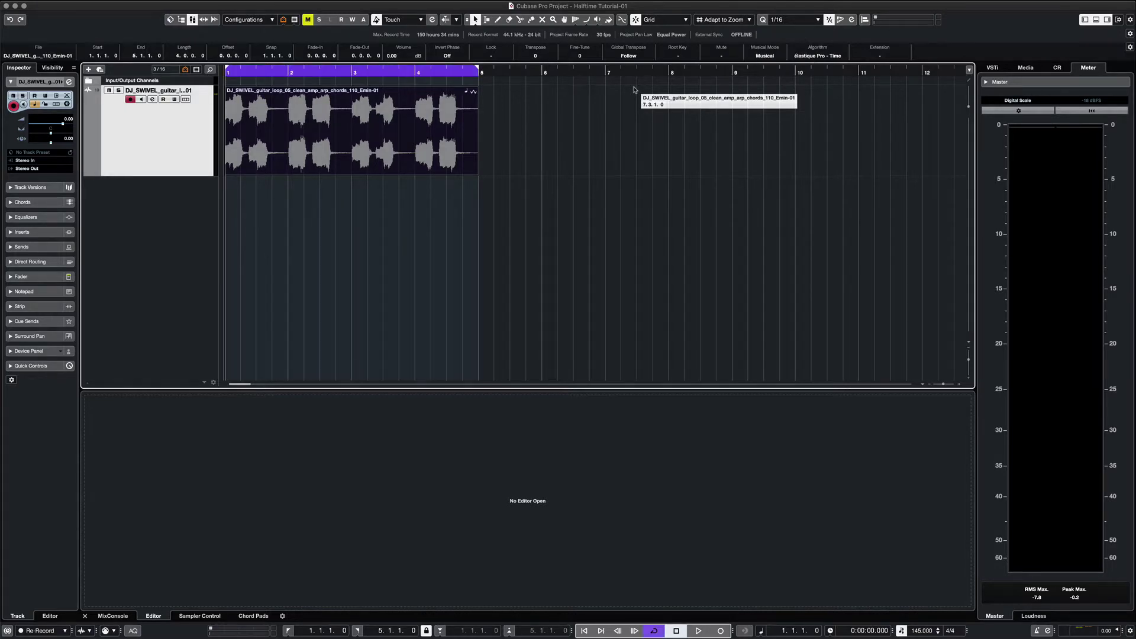
{"action": "key", "text": "space"}
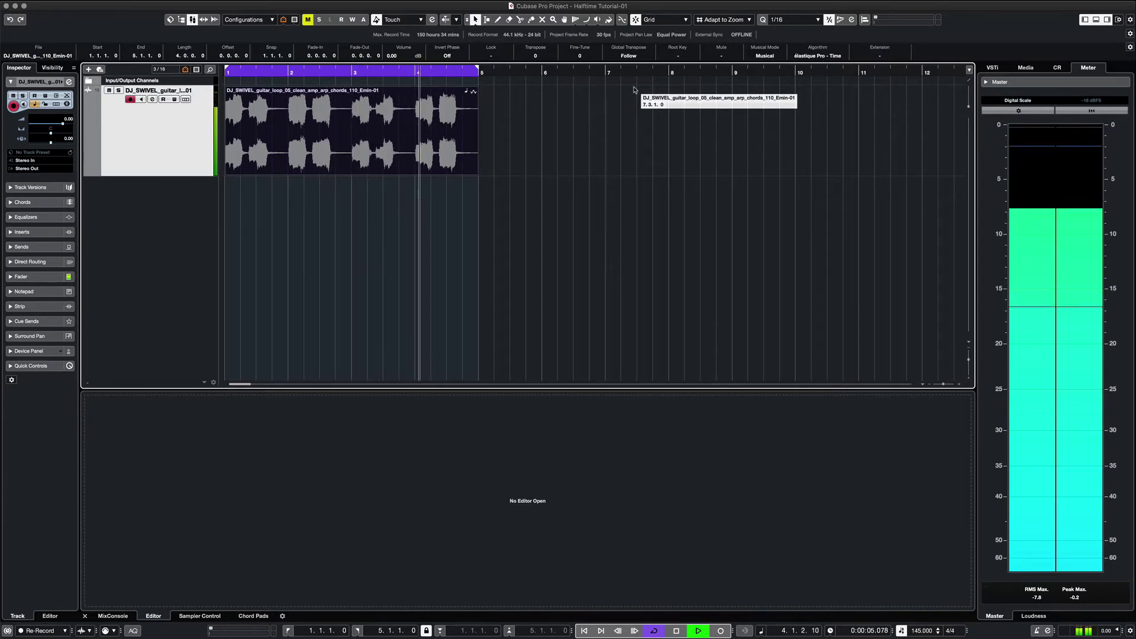
{"action": "key", "text": "space"}
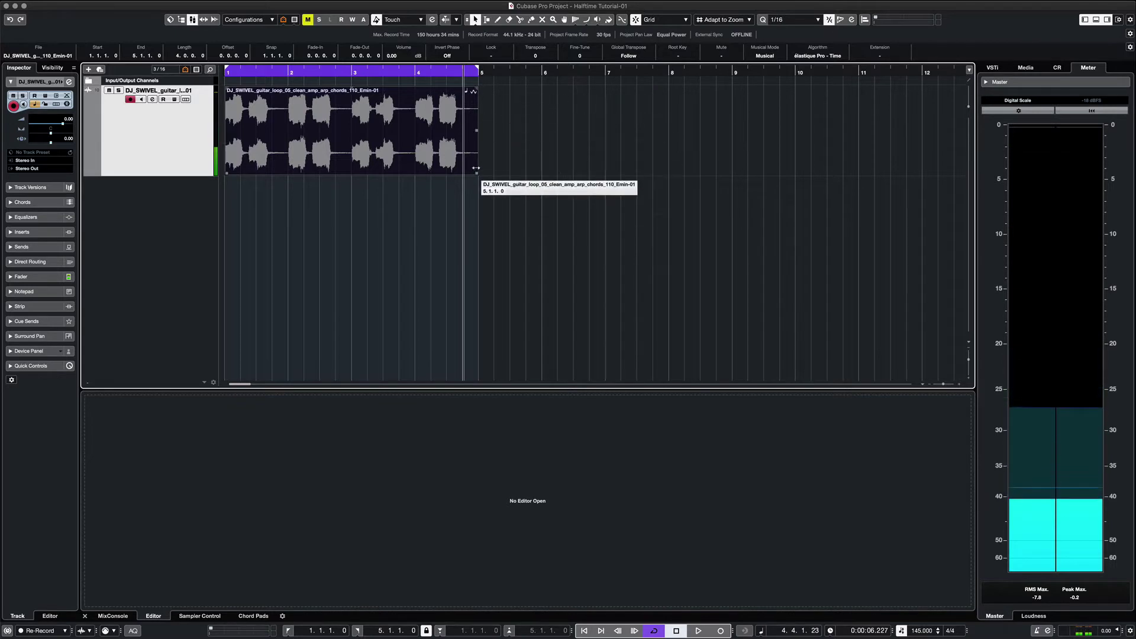
Step: Set sizing to apply time stretch and stretch the guitar loop to bar 9
{"action": "left_click", "coordinate": [474, 20]}
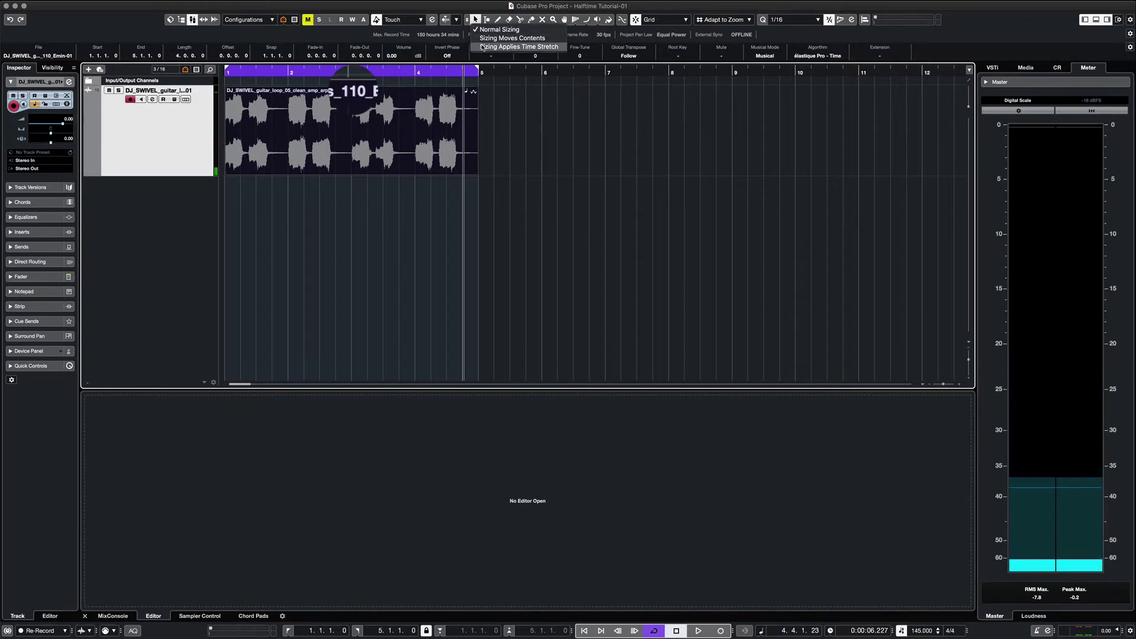
{"action": "left_click", "coordinate": [518, 47]}
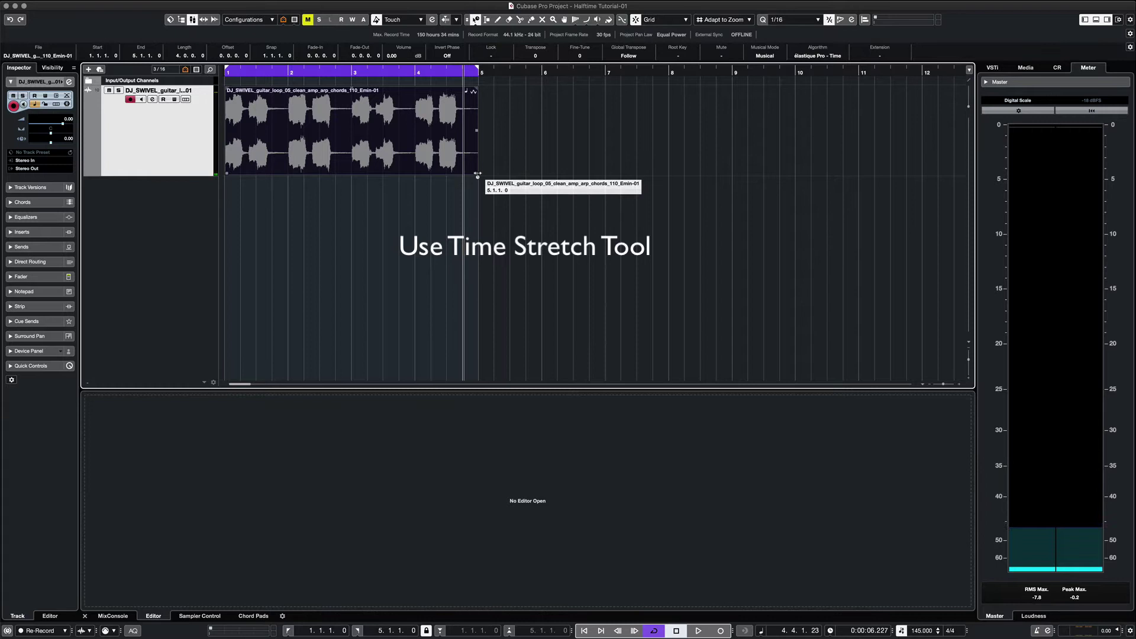
{"action": "left_click_drag", "start_coordinate": [477, 176], "coordinate": [726, 180]}
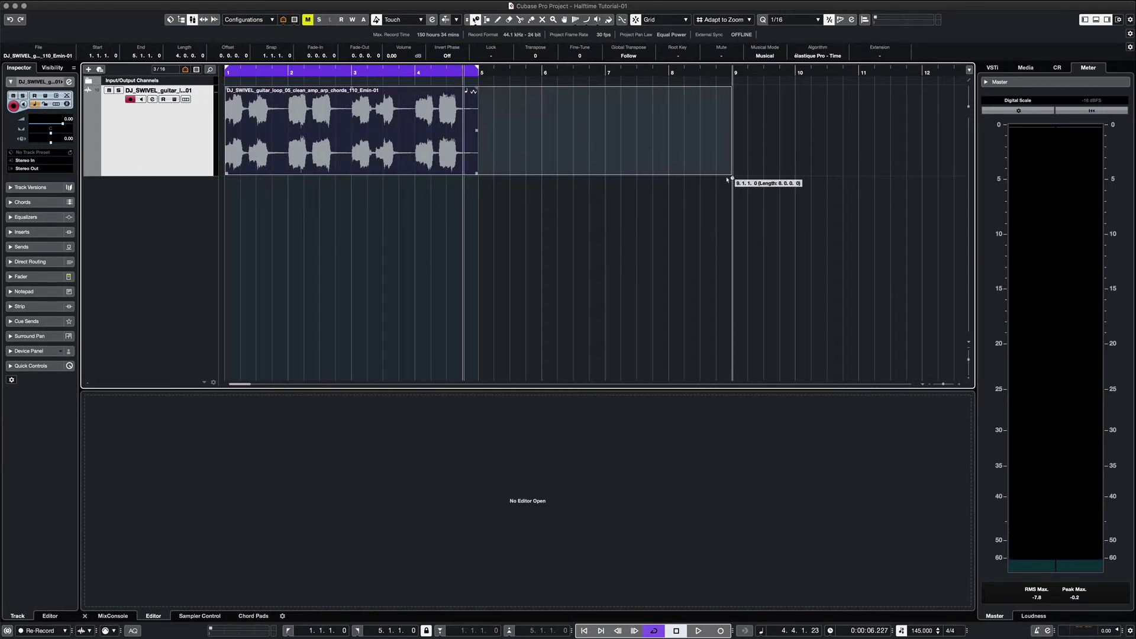
{"action": "left_click_drag", "start_coordinate": [728, 181], "coordinate": [727, 179]}
Step: Extend the cycle range to bars 1–9 and play the stretched loop
{"action": "left_click_drag", "start_coordinate": [473, 70], "coordinate": [480, 70]}
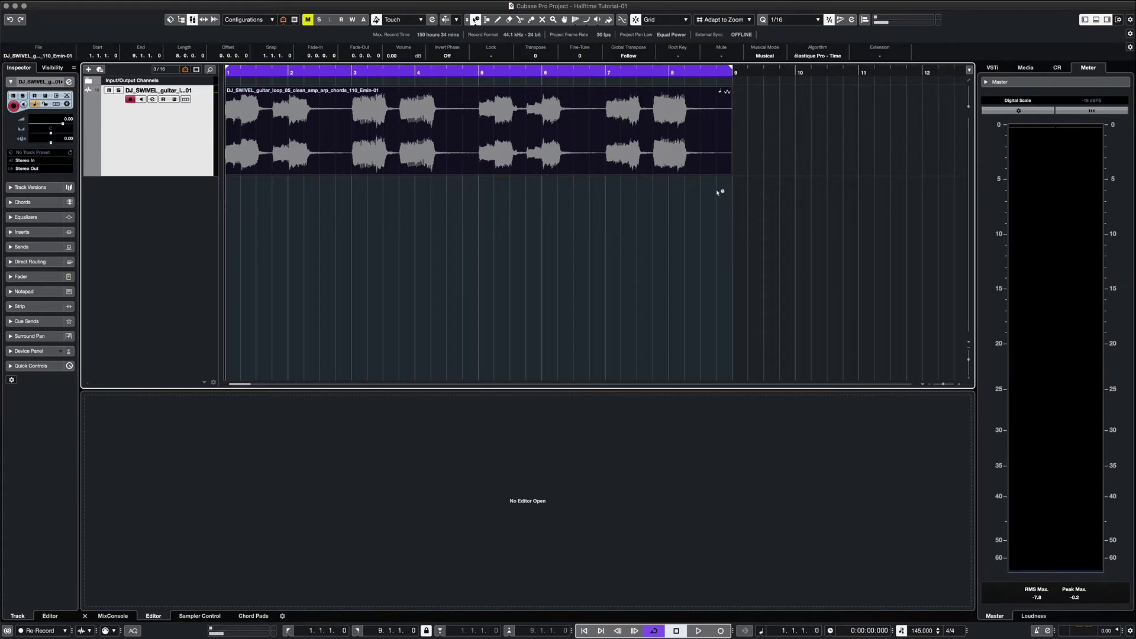
{"action": "key", "text": "space"}
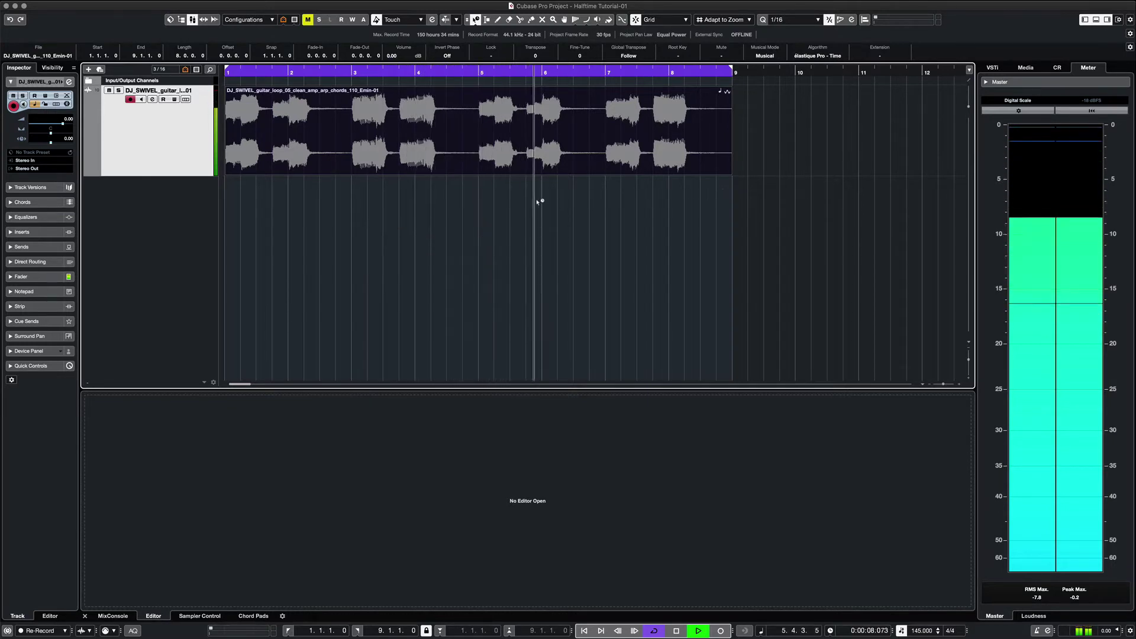
{"action": "scroll", "coordinate": [539, 201], "scroll_direction": "up", "scroll_amount": 4}
{"action": "scroll", "coordinate": [538, 201], "scroll_direction": "left", "scroll_amount": 5}
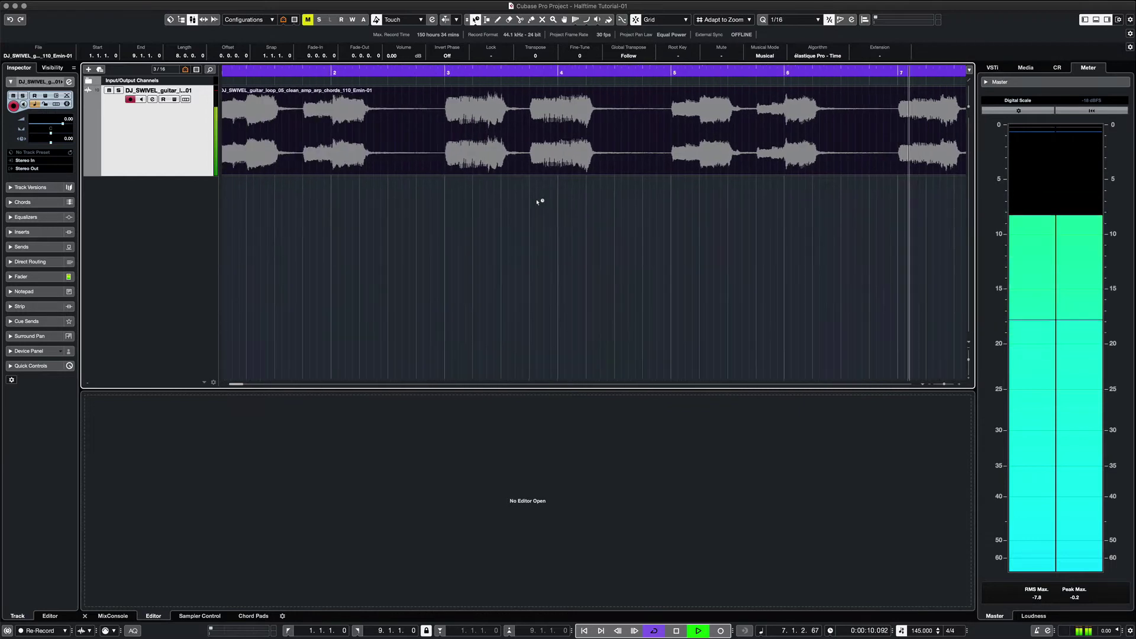
{"action": "scroll", "coordinate": [539, 201], "scroll_direction": "down", "scroll_amount": 2}
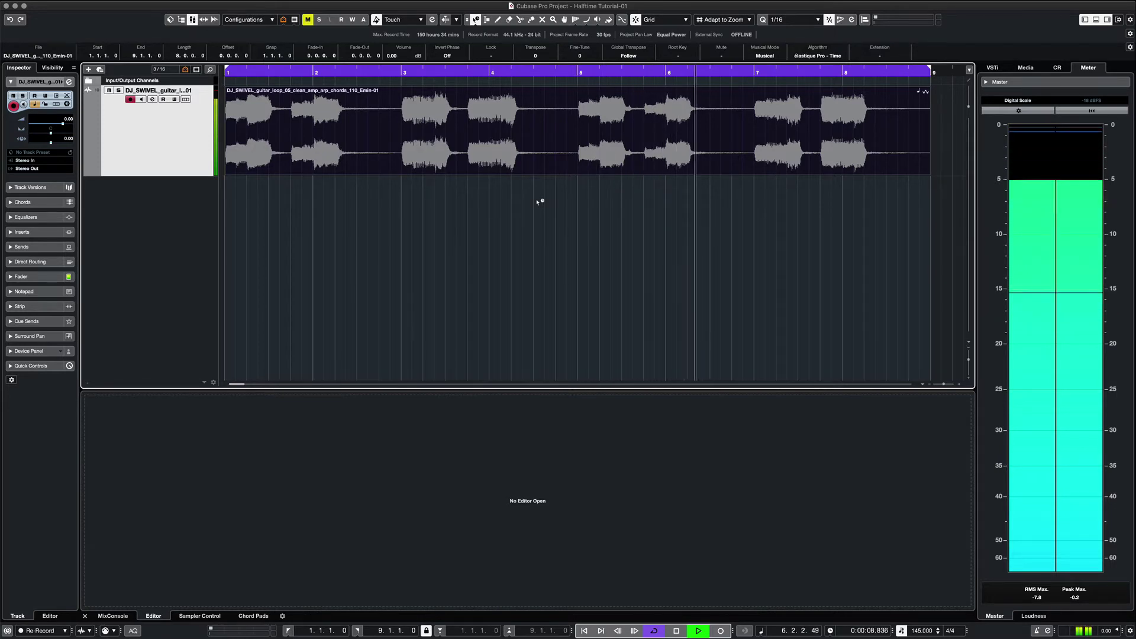
{"action": "key", "text": "space"}
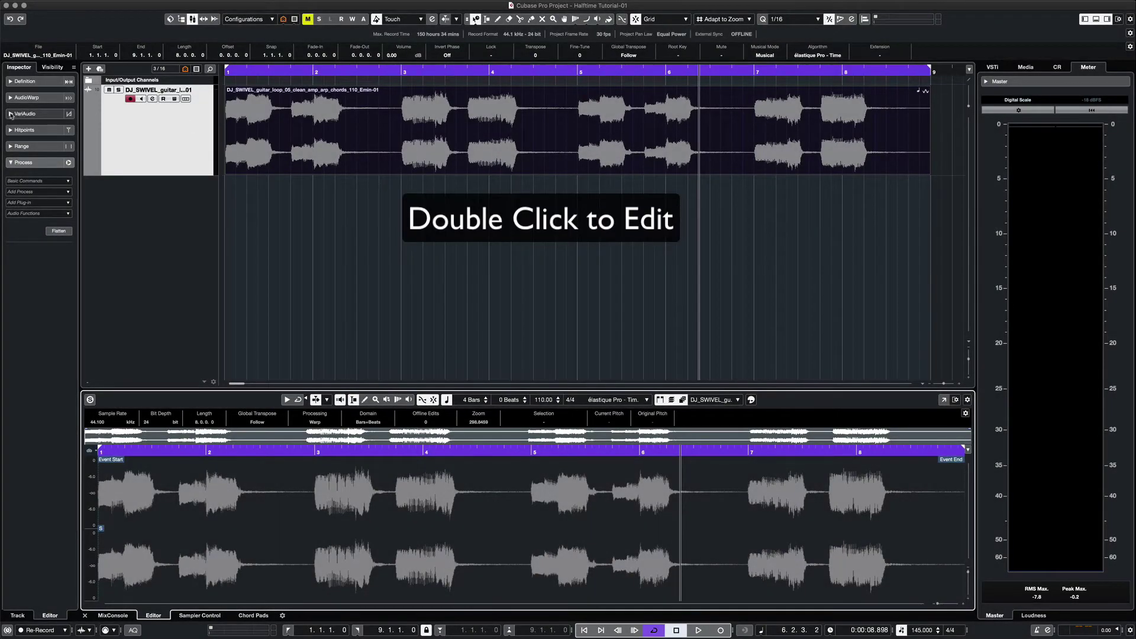
Step: Analyse the guitar loop in VariAudio and resize the lower zone to review segments
{"action": "left_click", "coordinate": [27, 114]}
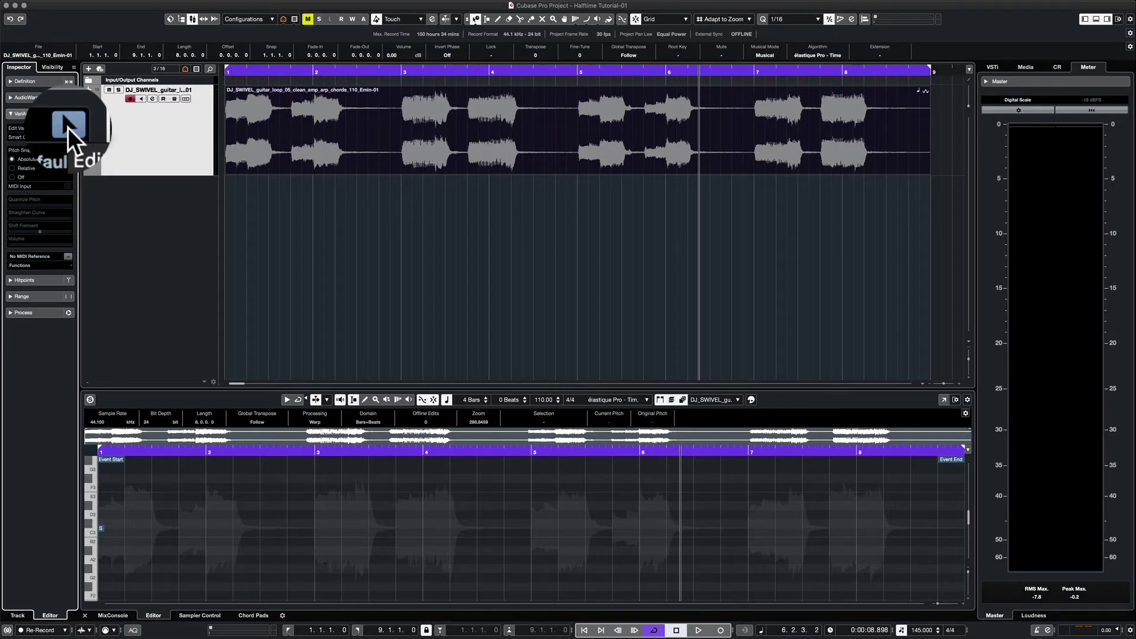
{"action": "left_click", "coordinate": [68, 128]}
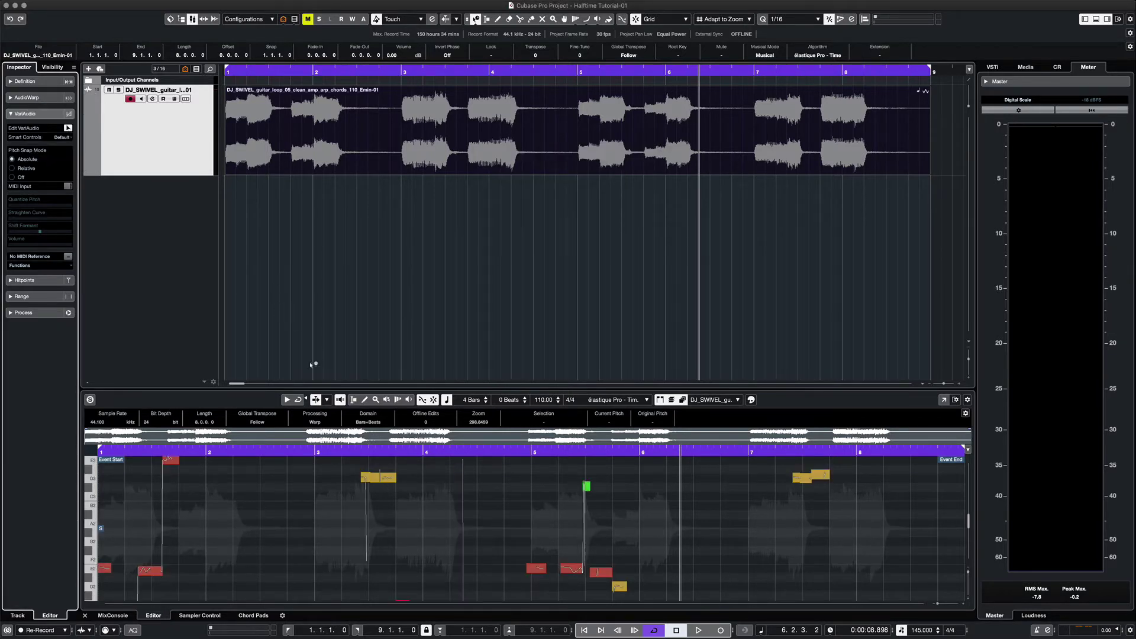
{"action": "scroll", "coordinate": [432, 497], "scroll_direction": "down", "scroll_amount": 5}
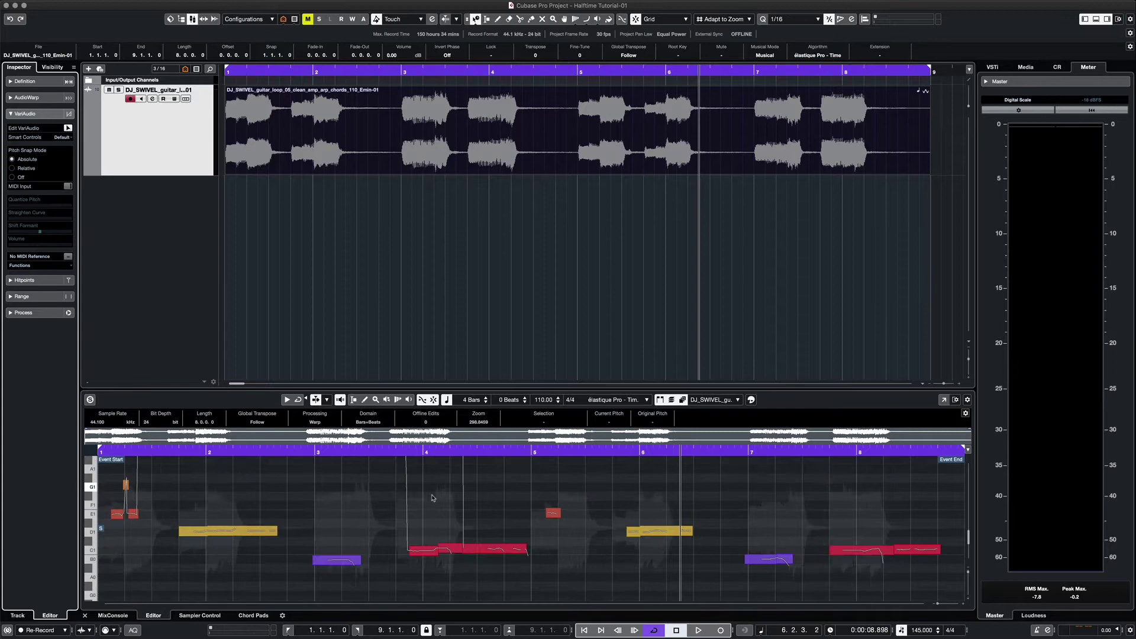
{"action": "scroll", "coordinate": [432, 497], "scroll_direction": "up", "scroll_amount": 2}
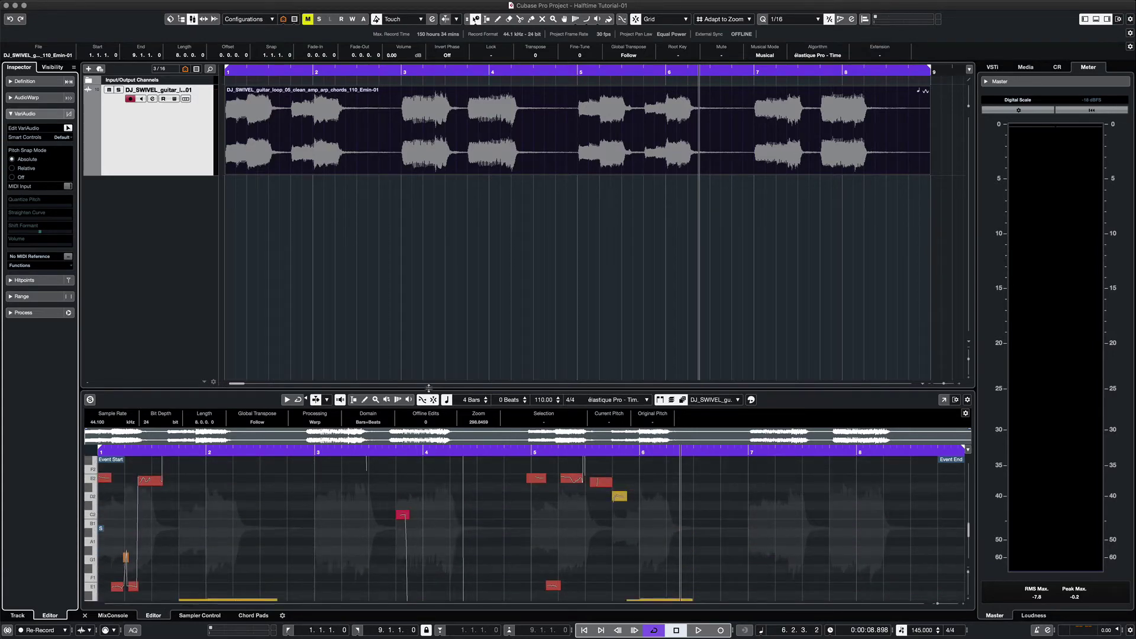
{"action": "left_click_drag", "start_coordinate": [428, 390], "coordinate": [432, 162]}
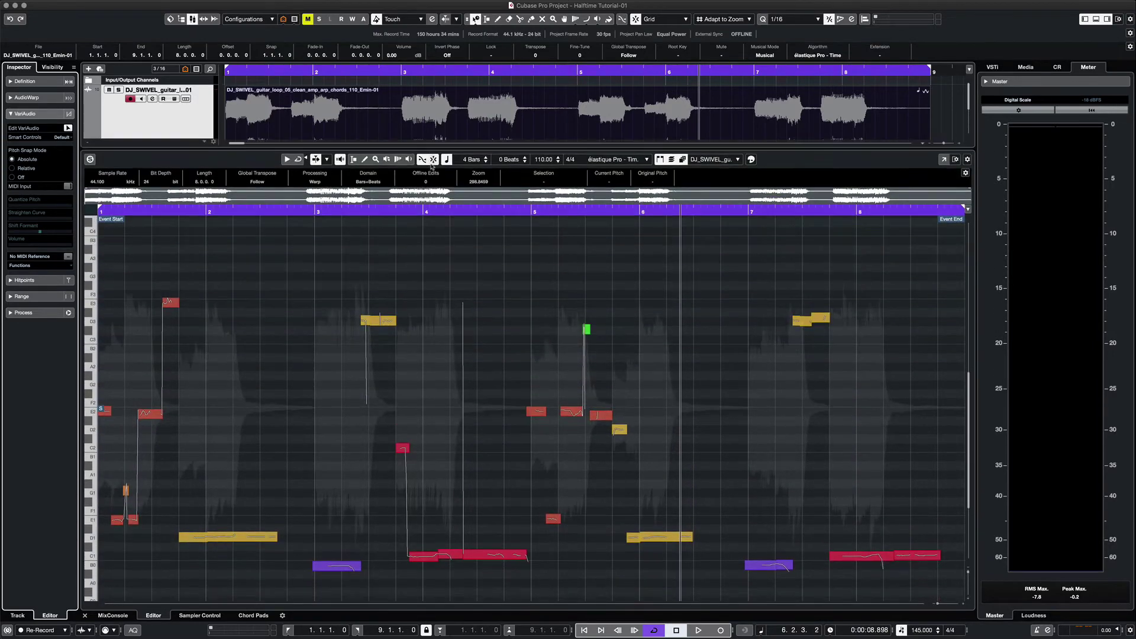
{"action": "scroll", "coordinate": [450, 344], "scroll_direction": "up", "scroll_amount": 1}
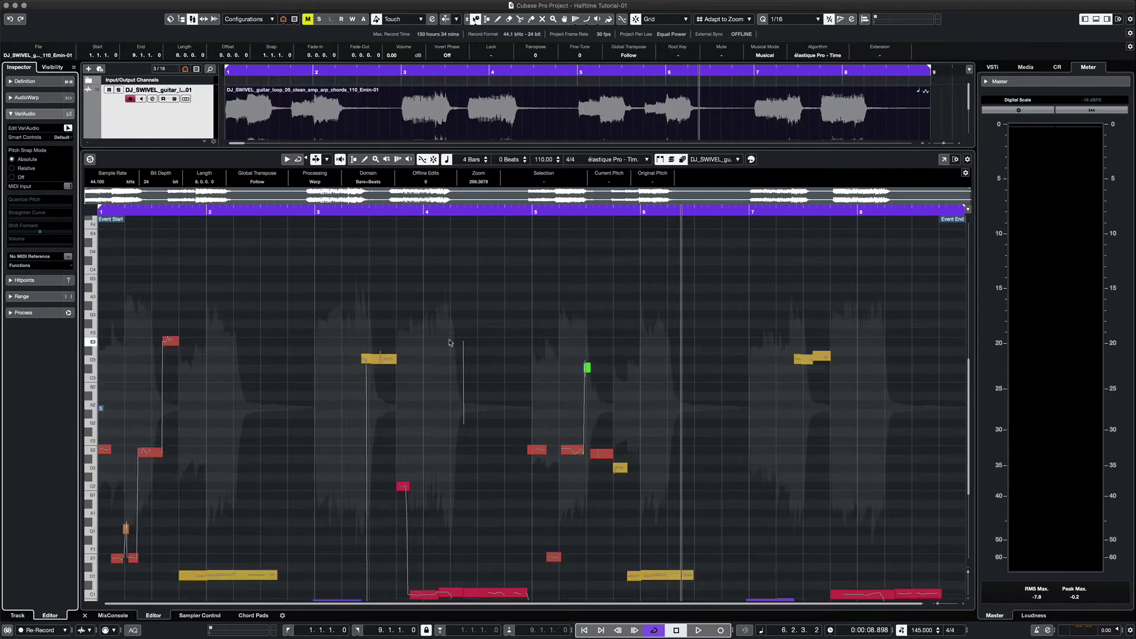
{"action": "scroll", "coordinate": [450, 343], "scroll_direction": "down", "scroll_amount": 4}
{"action": "scroll", "coordinate": [449, 342], "scroll_direction": "up", "scroll_amount": 2}
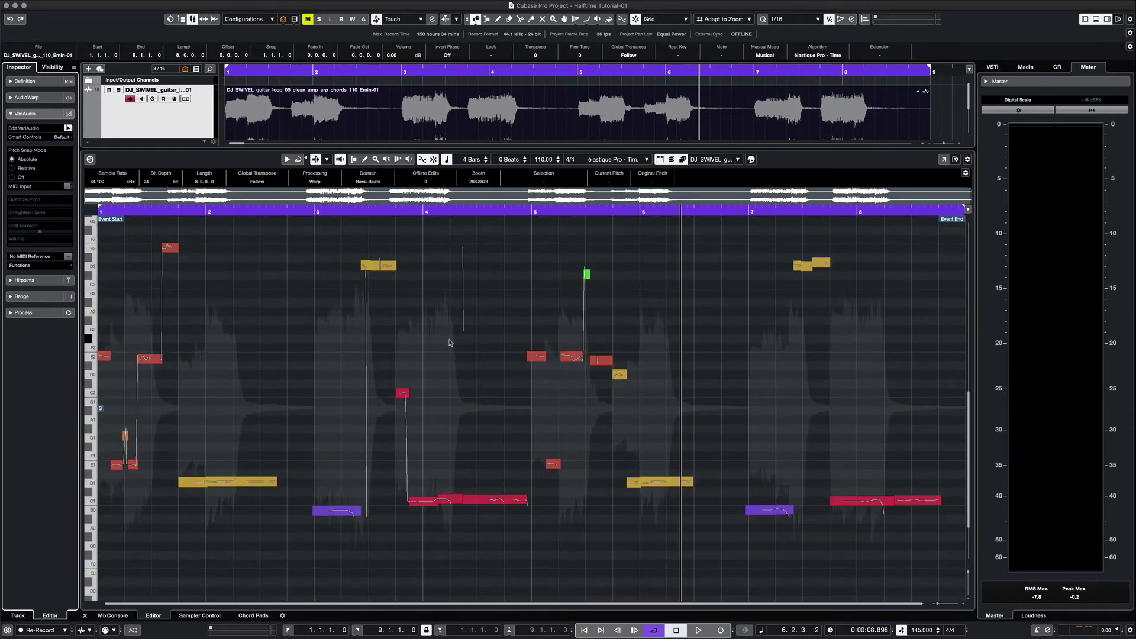
{"action": "scroll", "coordinate": [450, 343], "scroll_direction": "up", "scroll_amount": 3}
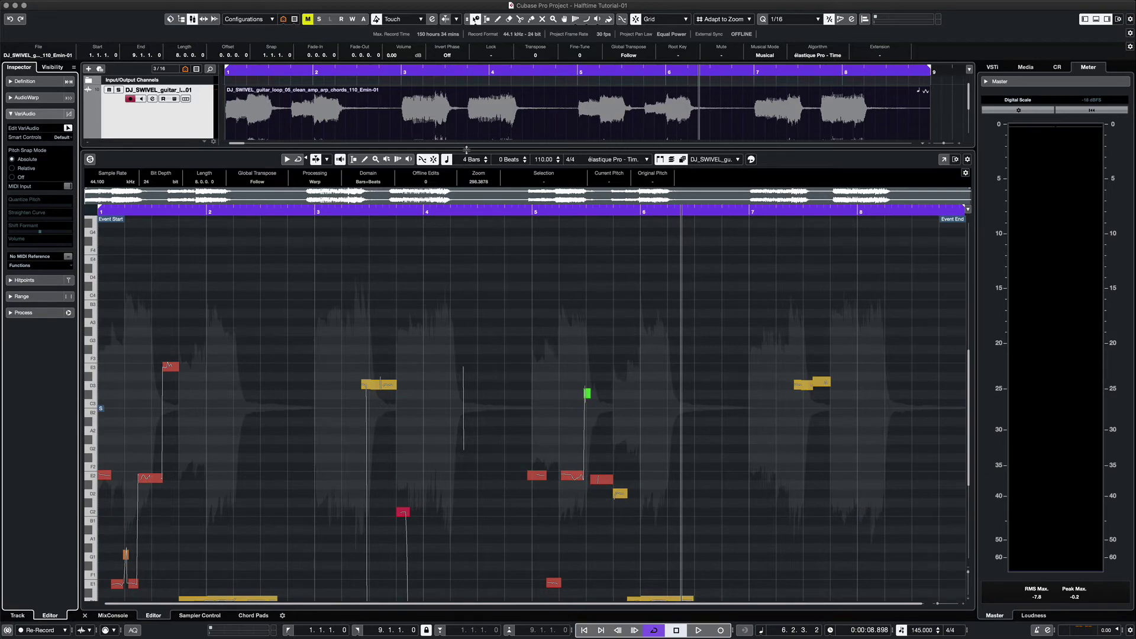
{"action": "left_click_drag", "start_coordinate": [465, 149], "coordinate": [472, 363]}
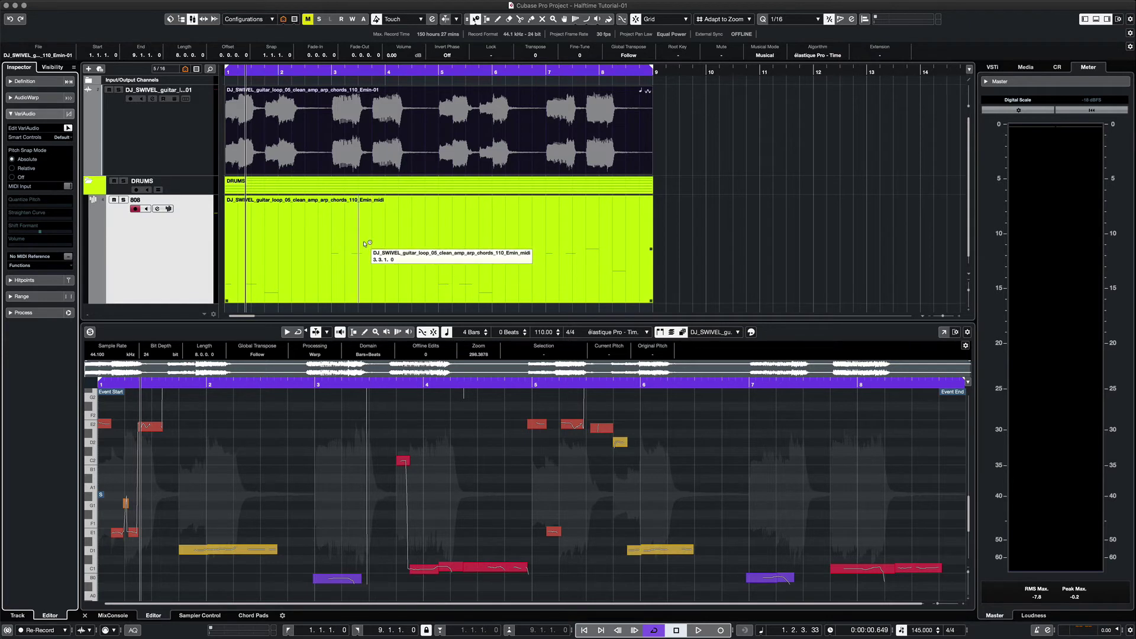
{"action": "left_click", "coordinate": [68, 187]}
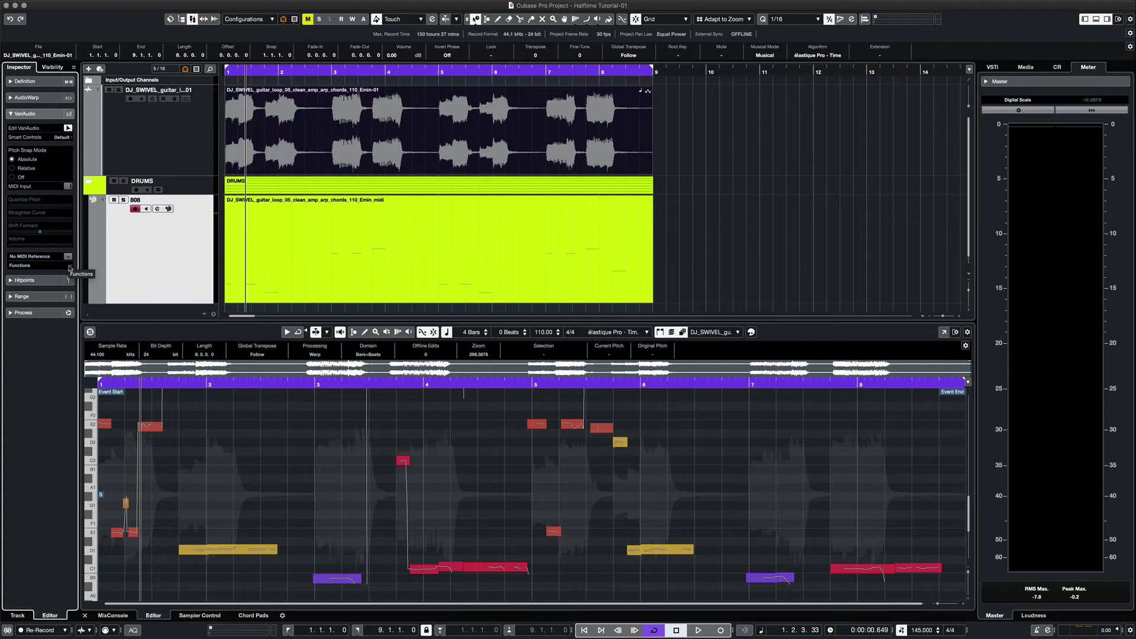
{"action": "left_click", "coordinate": [70, 269]}
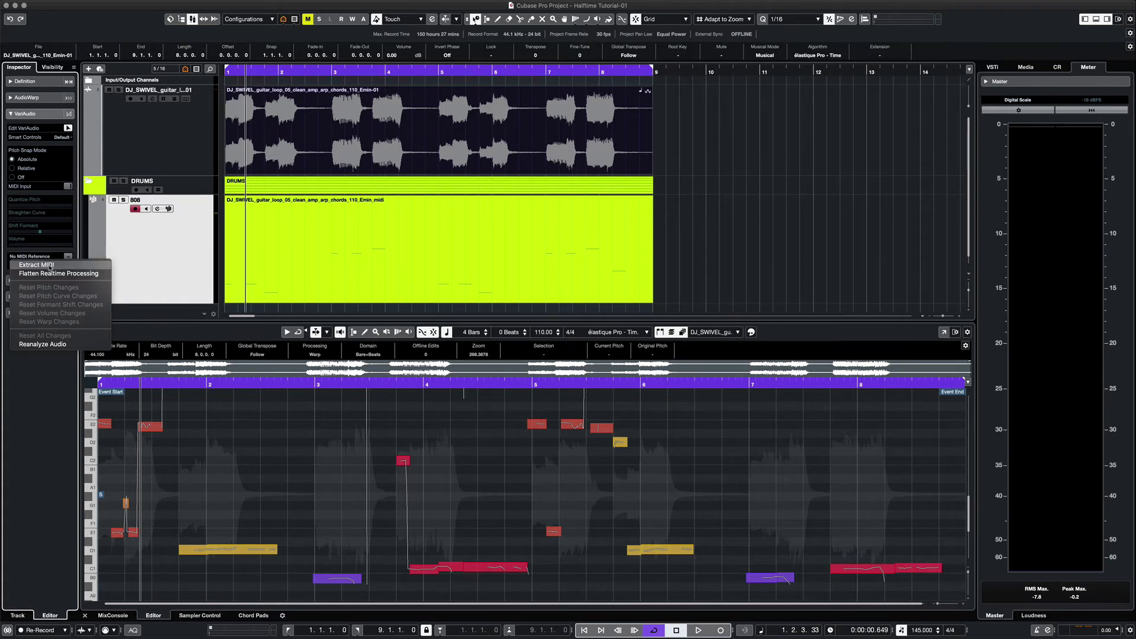
{"action": "left_click", "coordinate": [51, 267]}
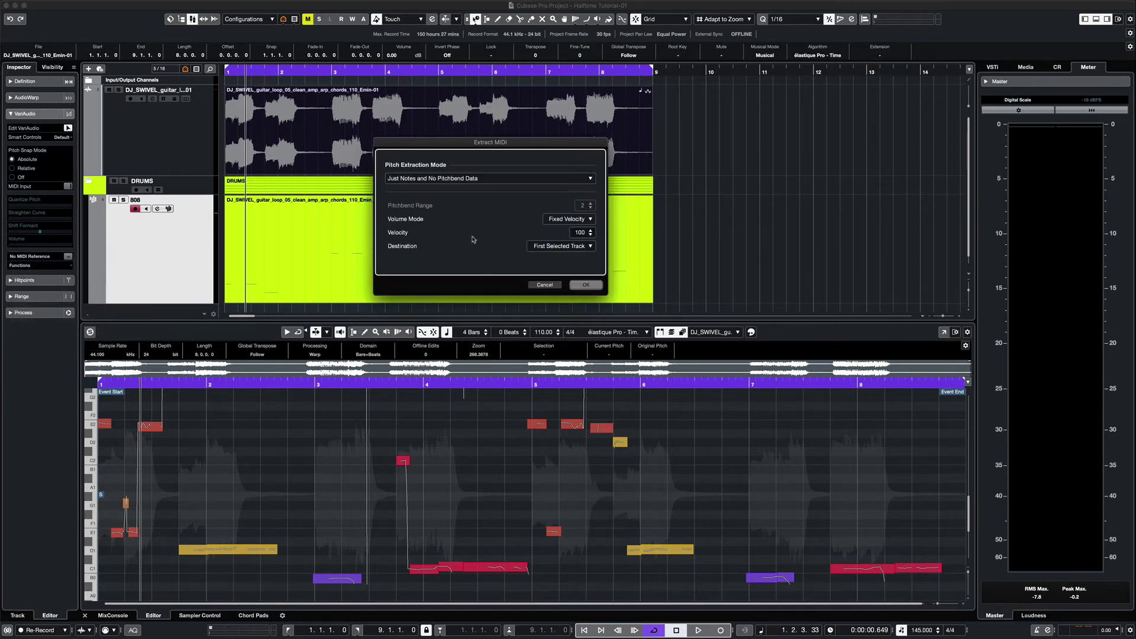
{"action": "left_click", "coordinate": [545, 285]}
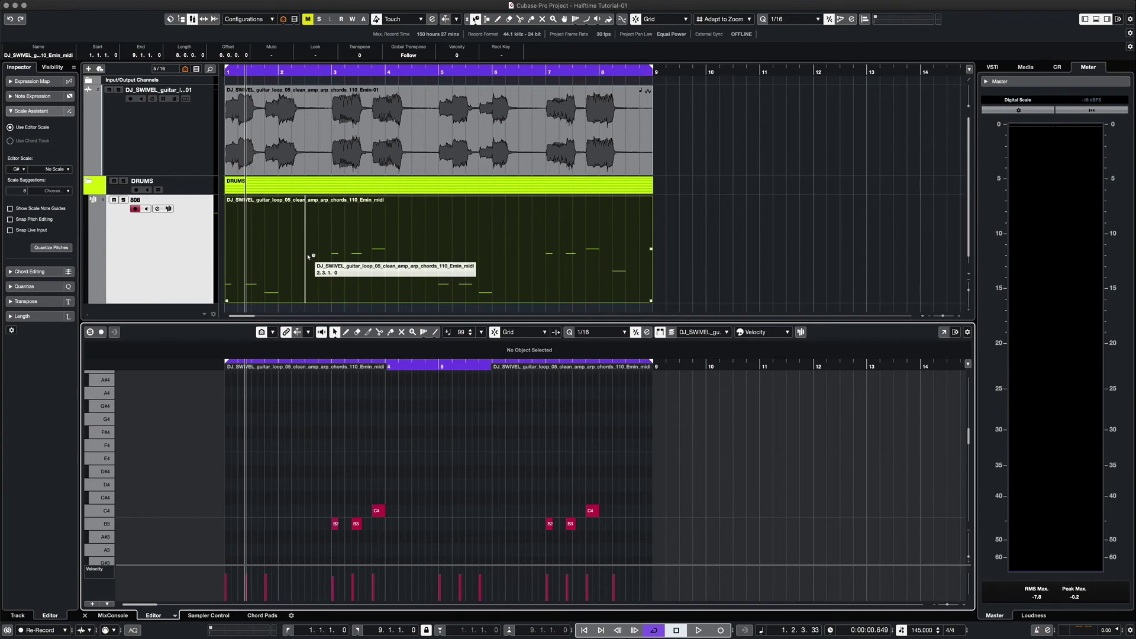
{"action": "scroll", "coordinate": [416, 451], "scroll_direction": "down", "scroll_amount": 3}
{"action": "scroll", "coordinate": [417, 451], "scroll_direction": "down", "scroll_amount": 2}
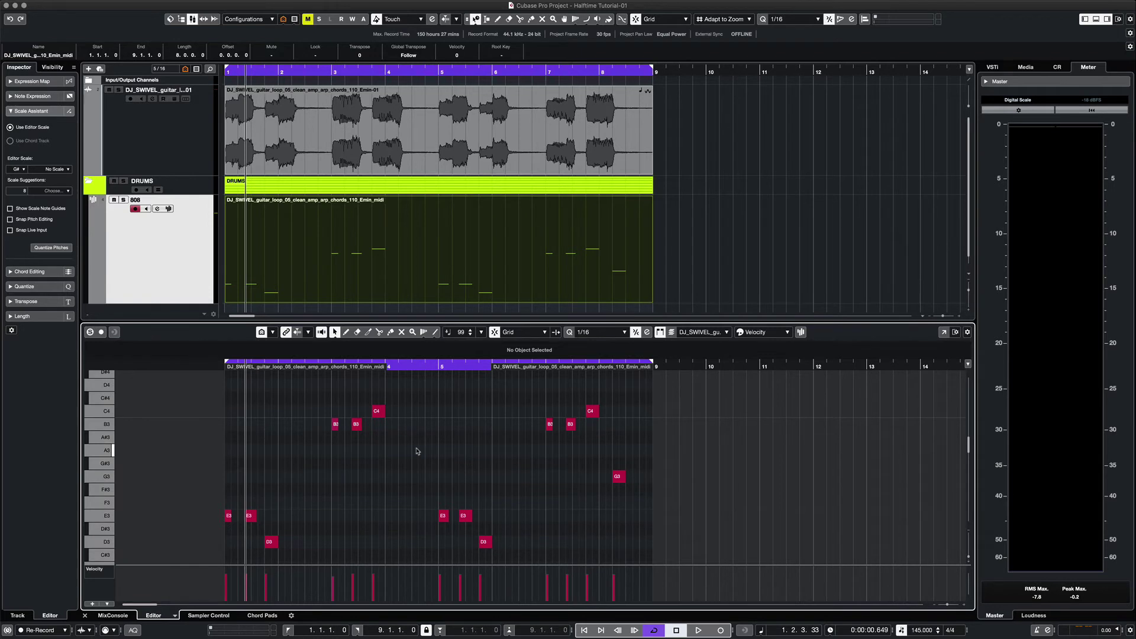
Step: Play back the 808 MIDI notes
{"action": "key", "text": "space"}
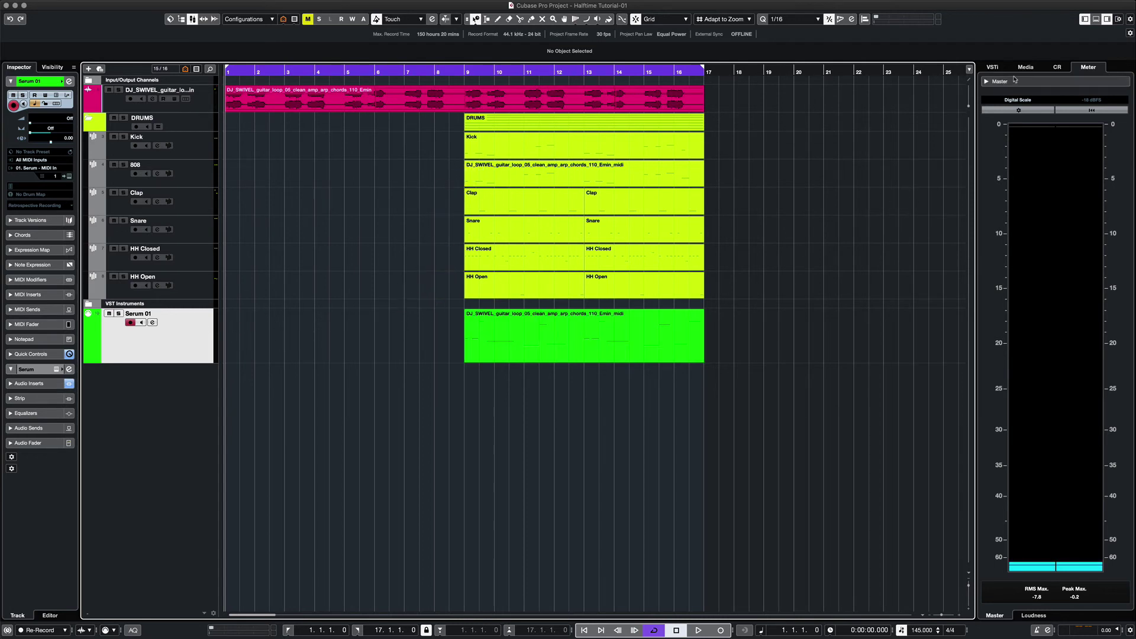
Step: Open Serum from the VSTi rack, audition the Mellotron Flute 01 patch, then close it
{"action": "left_click", "coordinate": [993, 68]}
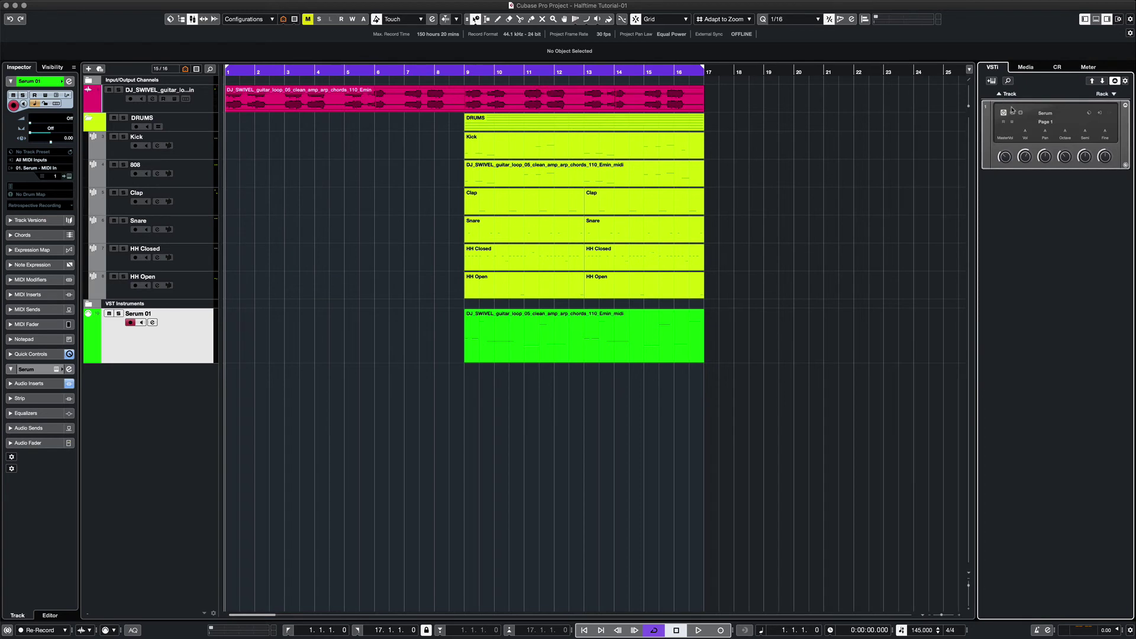
{"action": "left_click", "coordinate": [1011, 115]}
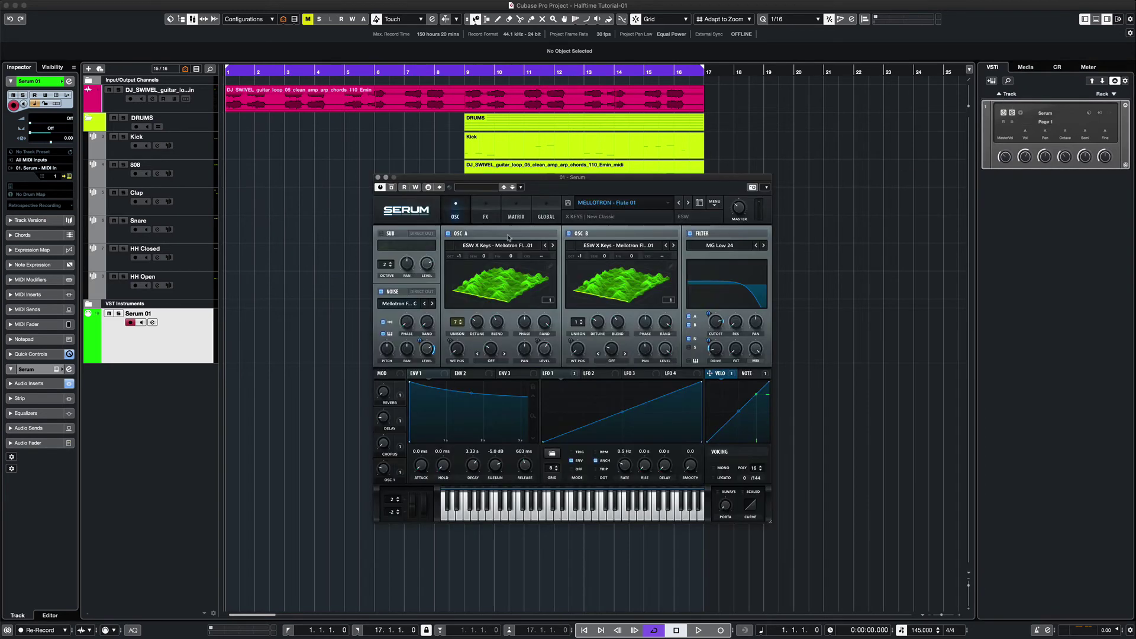
{"action": "left_click", "coordinate": [538, 513]}
{"action": "left_click", "coordinate": [377, 178]}
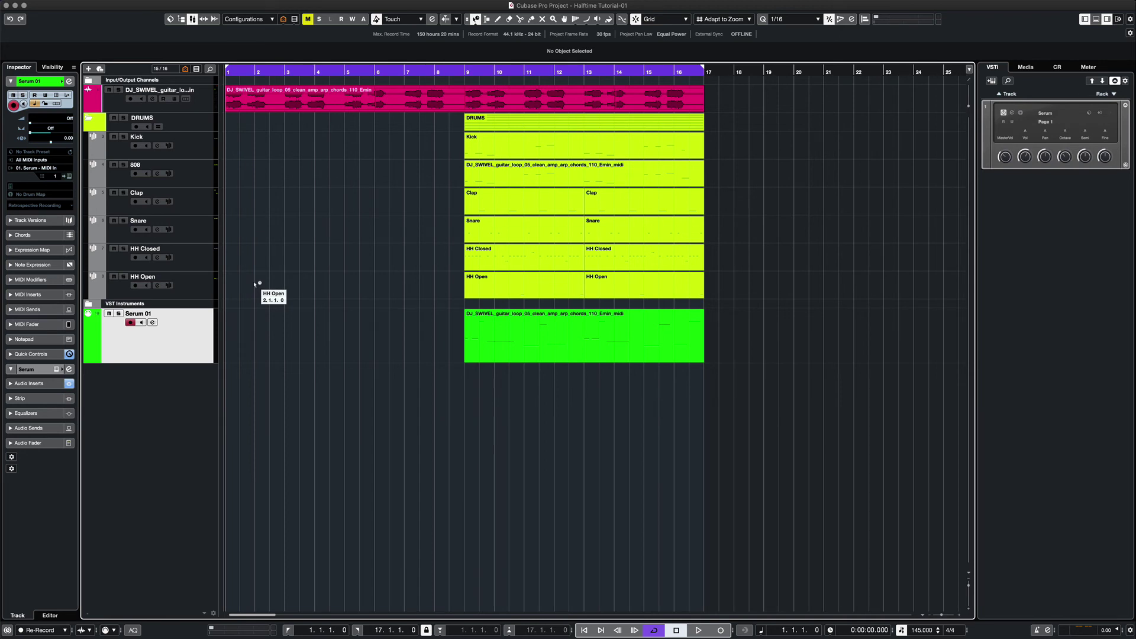
Step: Play the full arrangement back from bar 1
{"action": "key", "text": "space"}
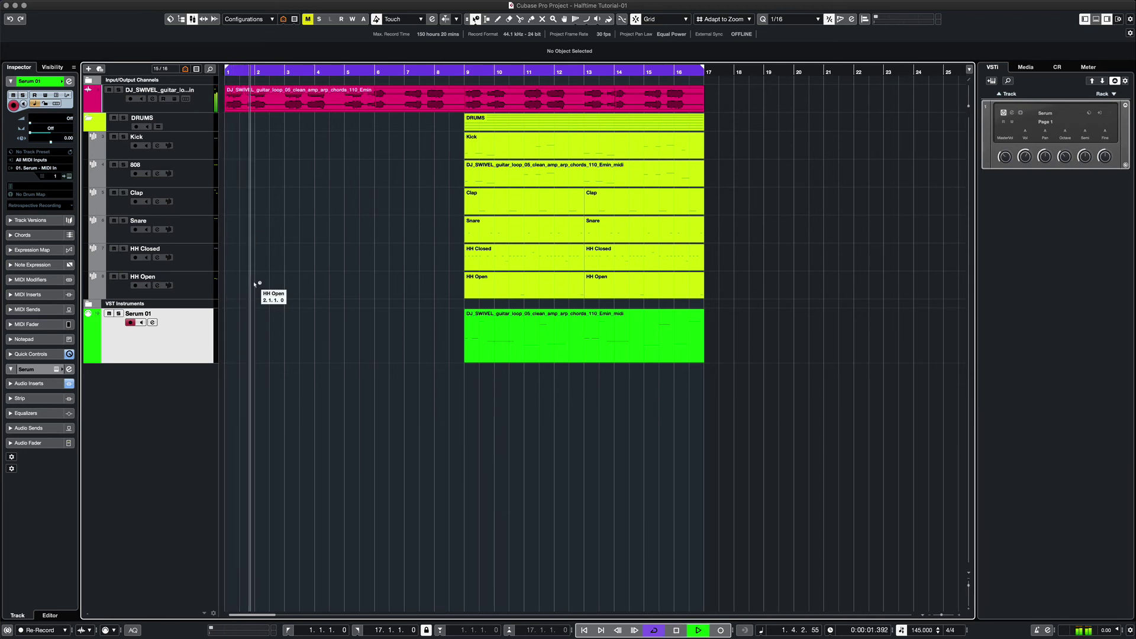